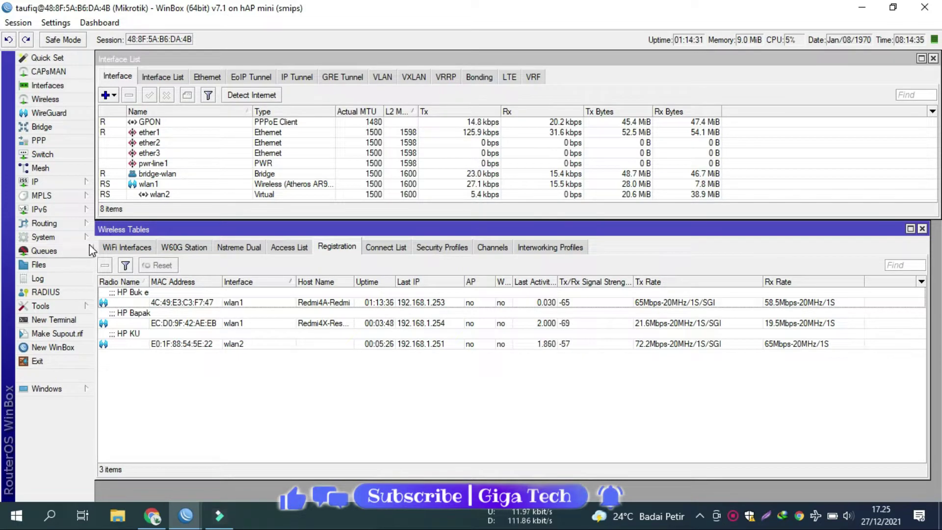
Open the installed package list and check for RouterOS updates on the stable channel.
click(44, 237)
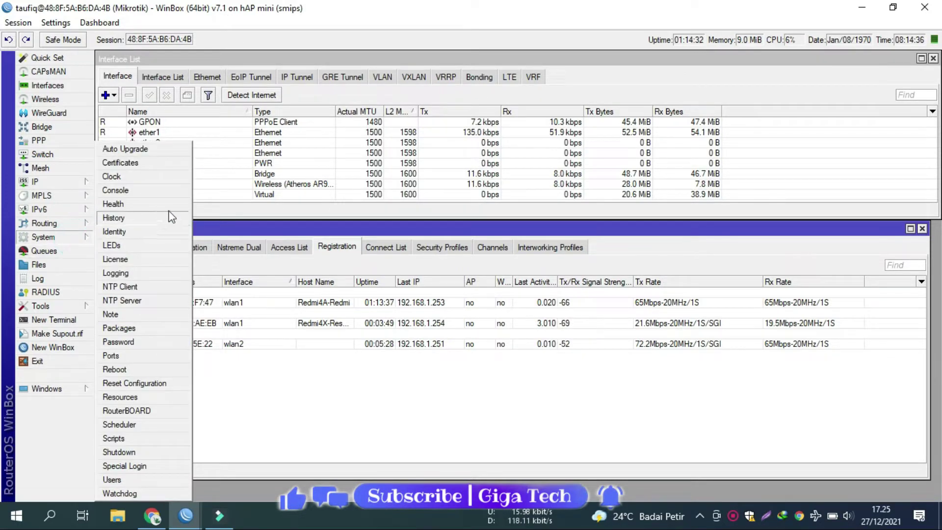
click(146, 328)
click(540, 268)
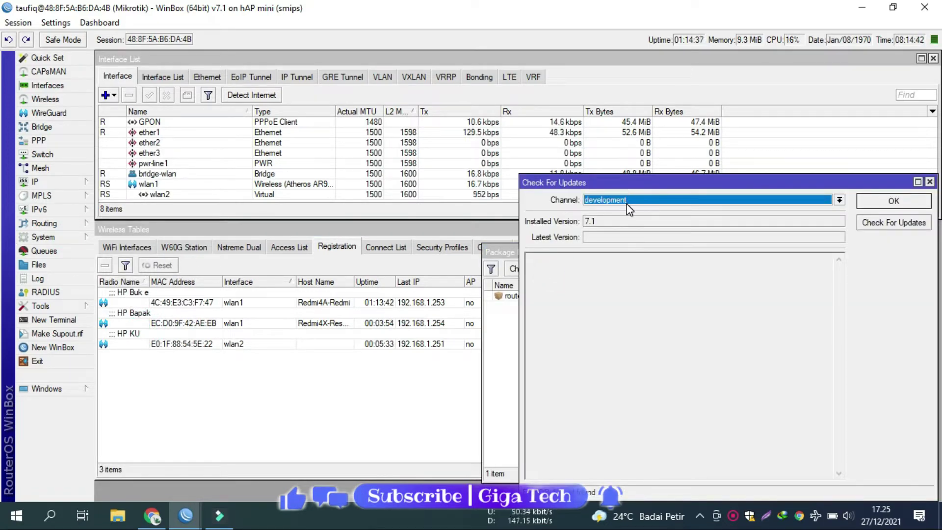
click(627, 203)
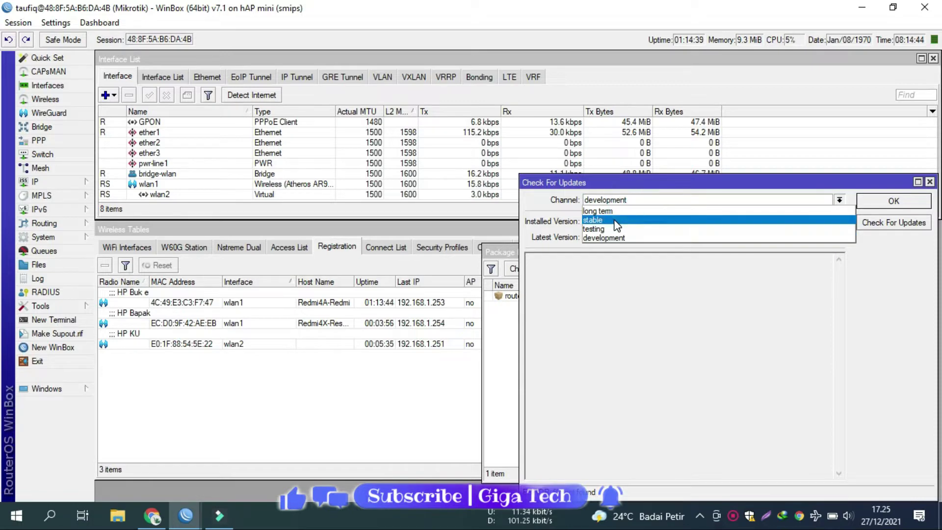
click(613, 219)
click(862, 221)
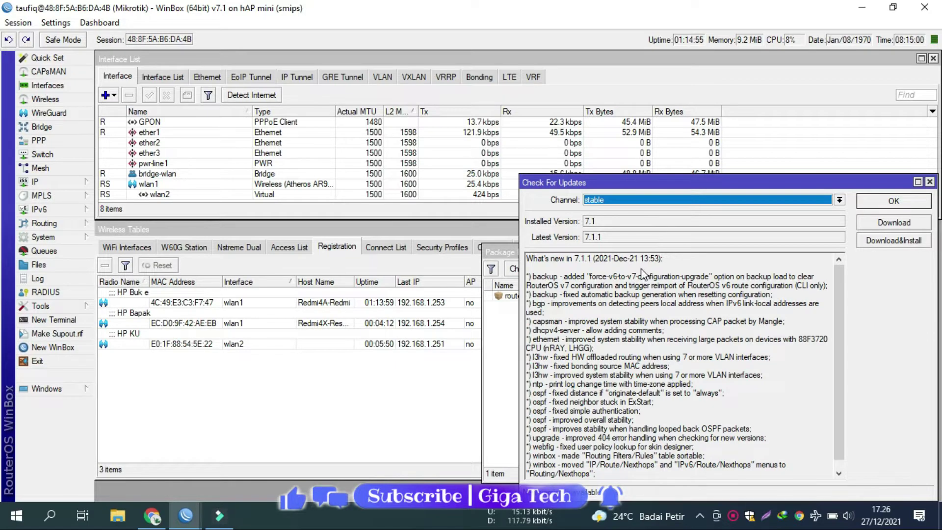
Review the version details and release notes of the available stable update, and close the update window.
drag(608, 180, 599, 114)
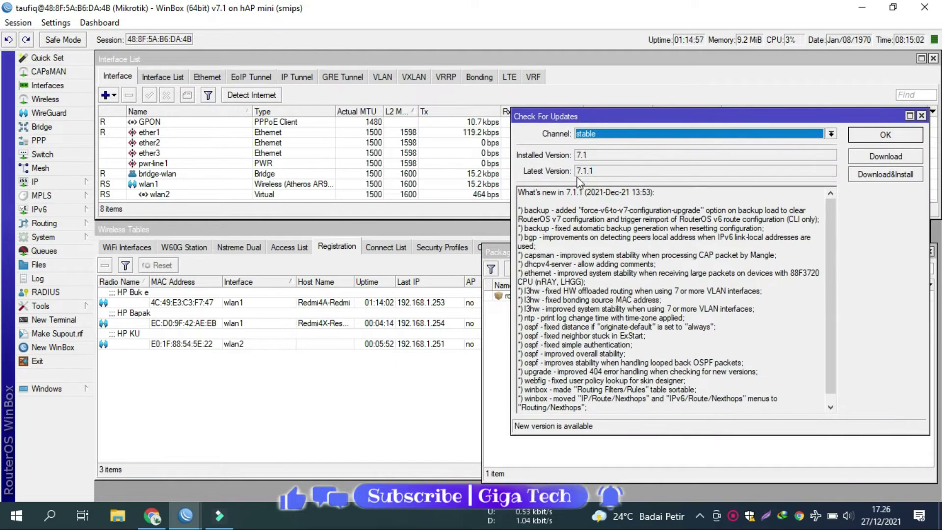
click(530, 212)
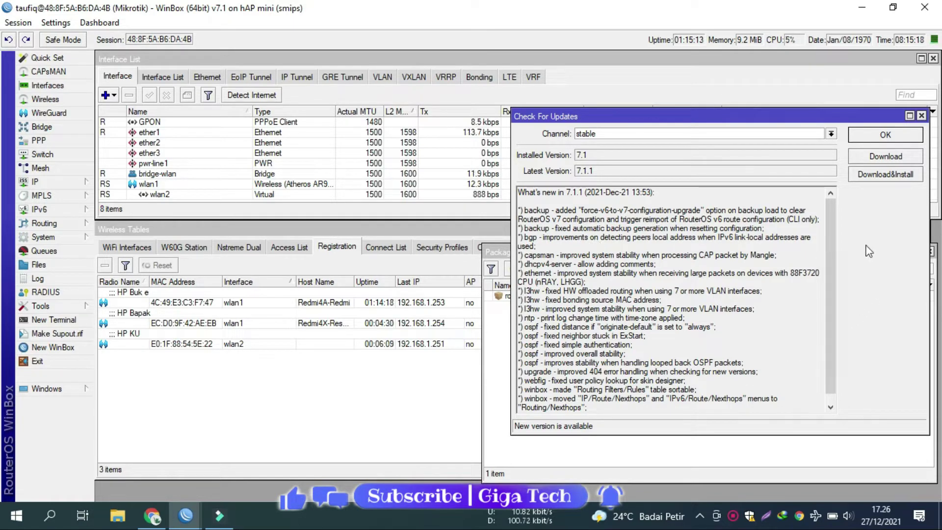
scroll(838, 231, down, 1)
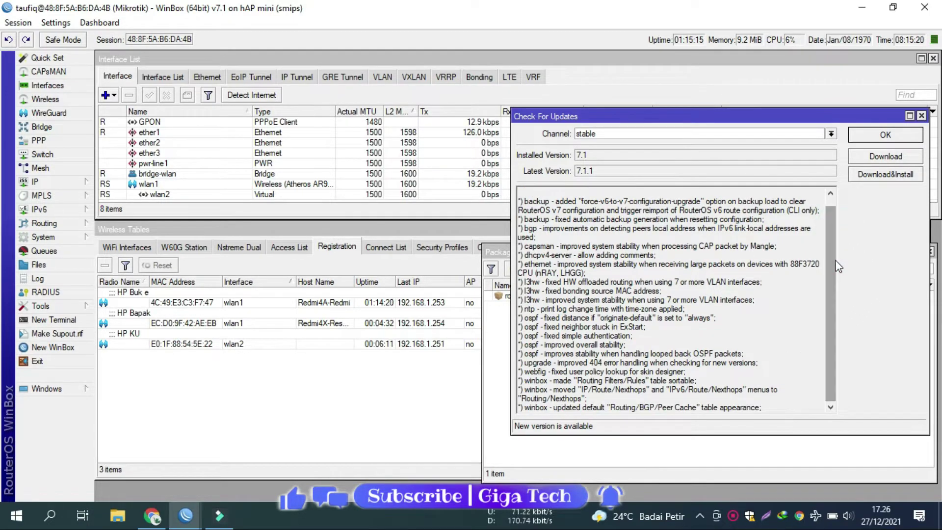
click(921, 117)
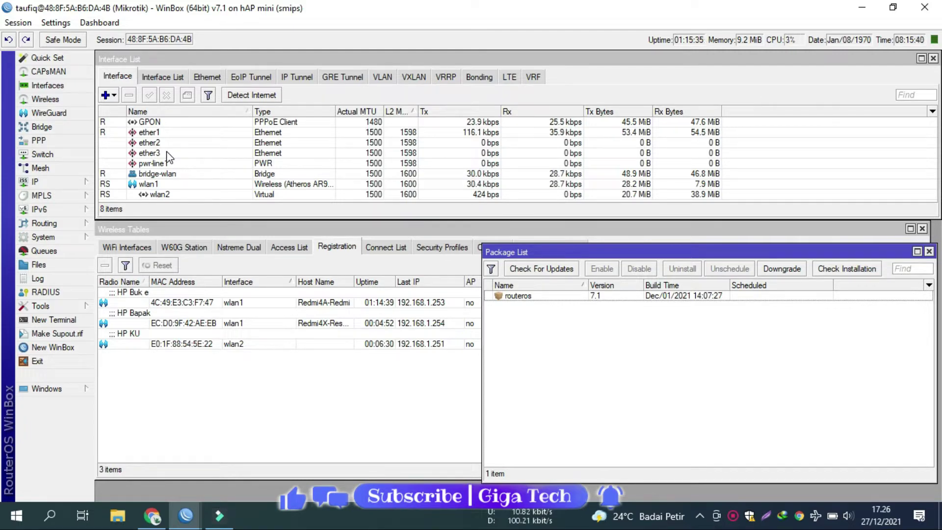
Fit a shortened Wireless Tables window at full width below the Interface List and place the Package List window beneath it.
drag(168, 225, 168, 230)
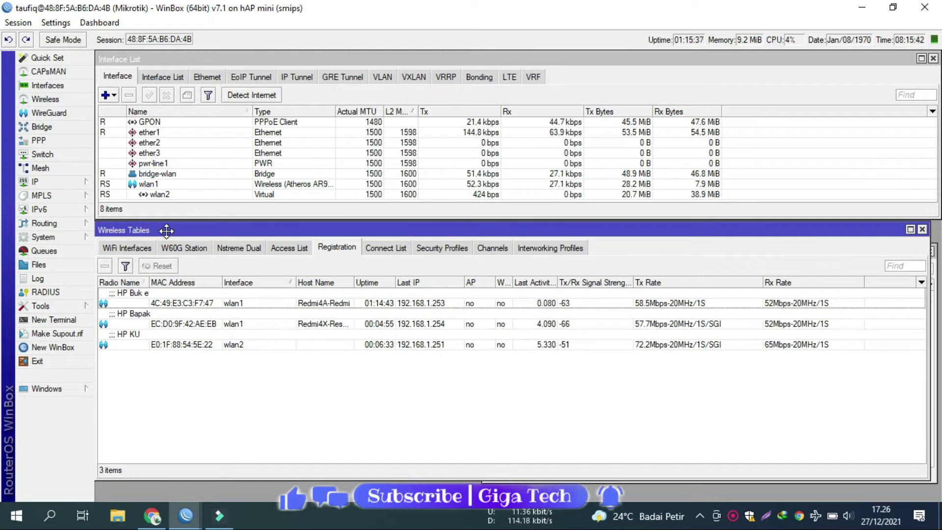
click(935, 281)
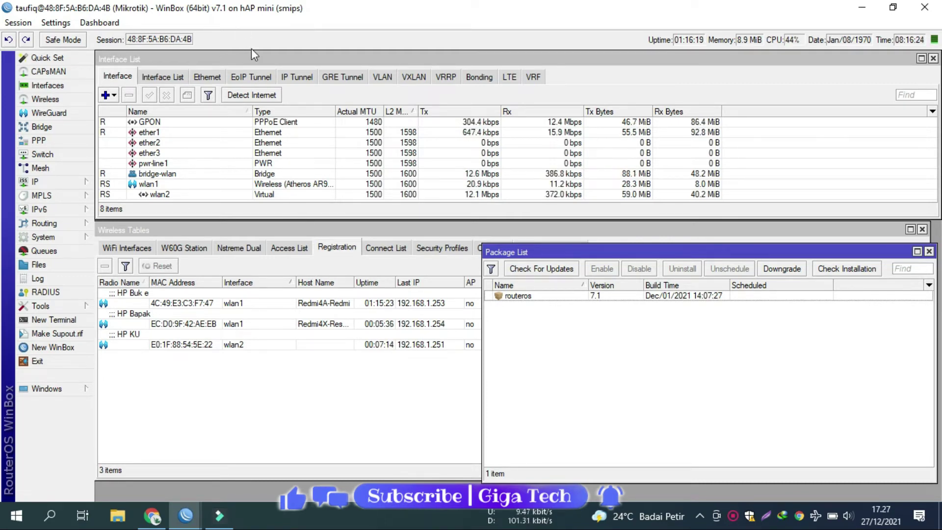
click(272, 229)
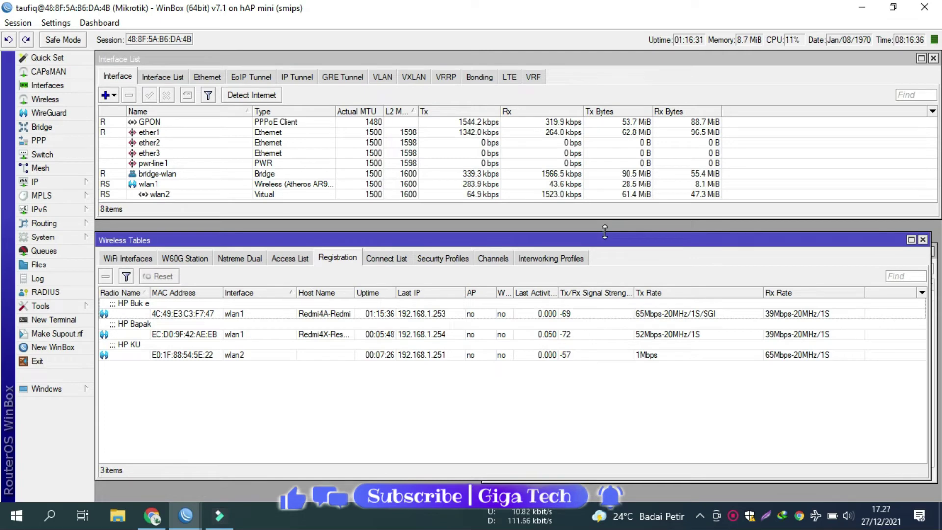
mouse_move(602, 231)
mouse_down()
mouse_move(600, 318)
mouse_move(600, 230)
mouse_up()
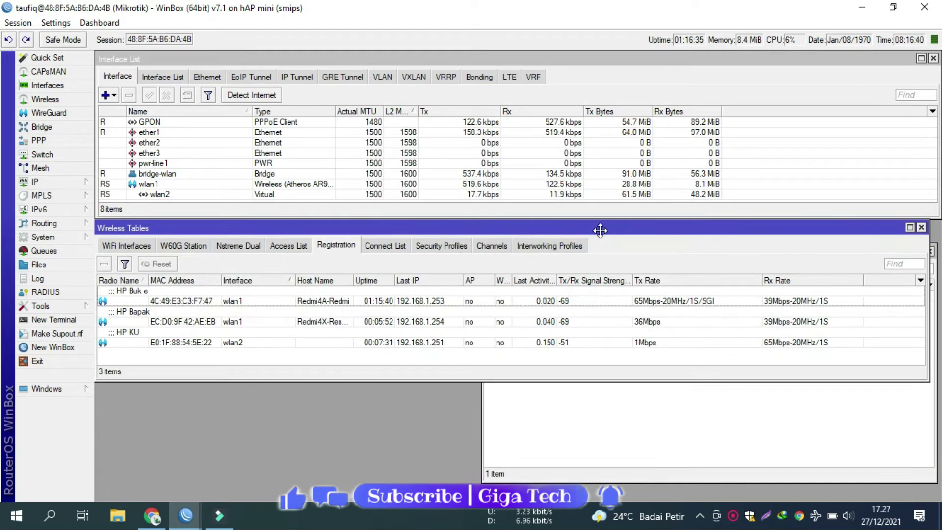
click(599, 428)
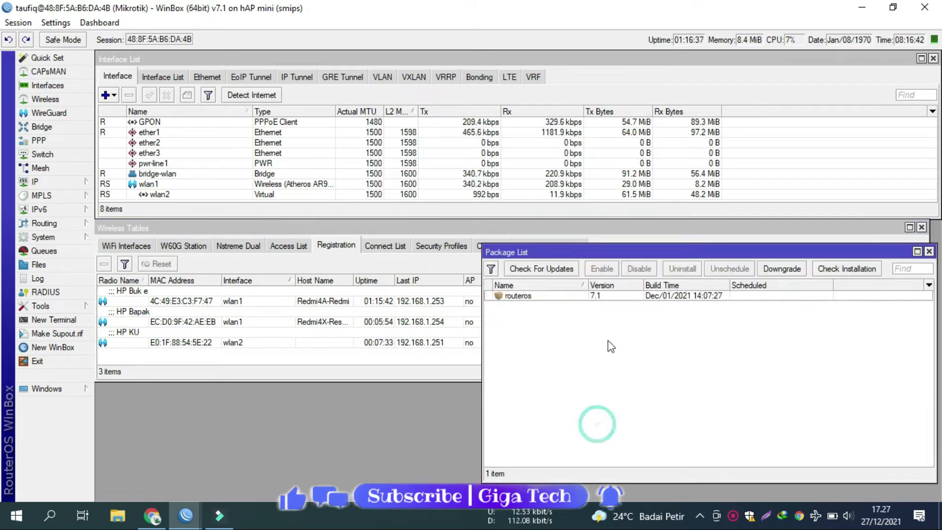
drag(586, 251, 588, 270)
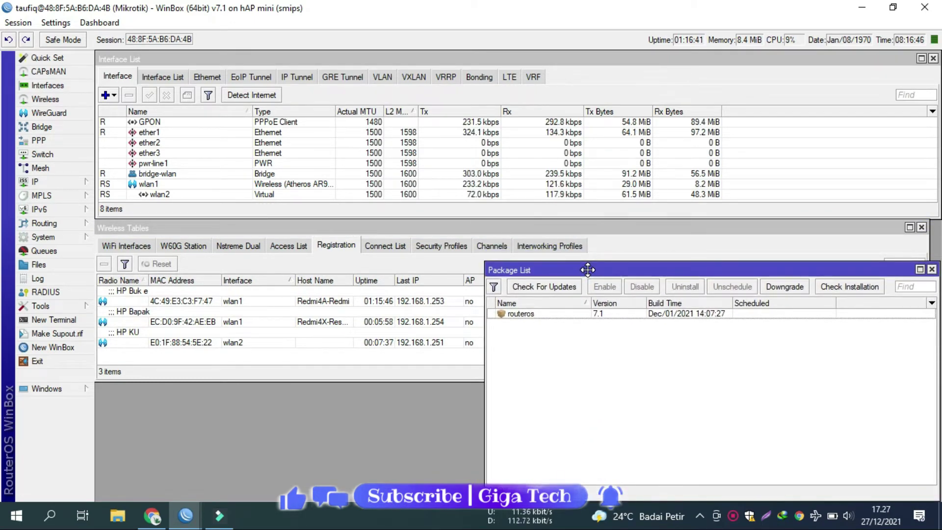
click(588, 230)
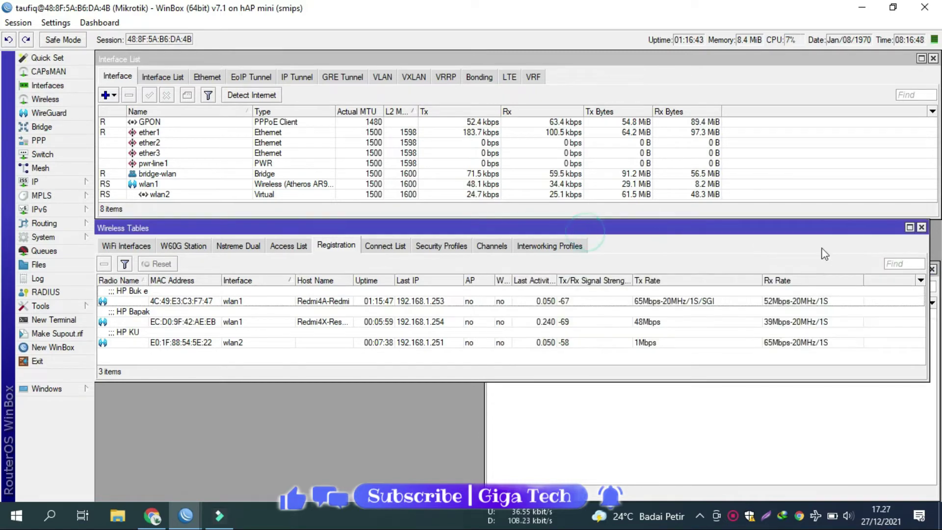
drag(927, 240, 940, 240)
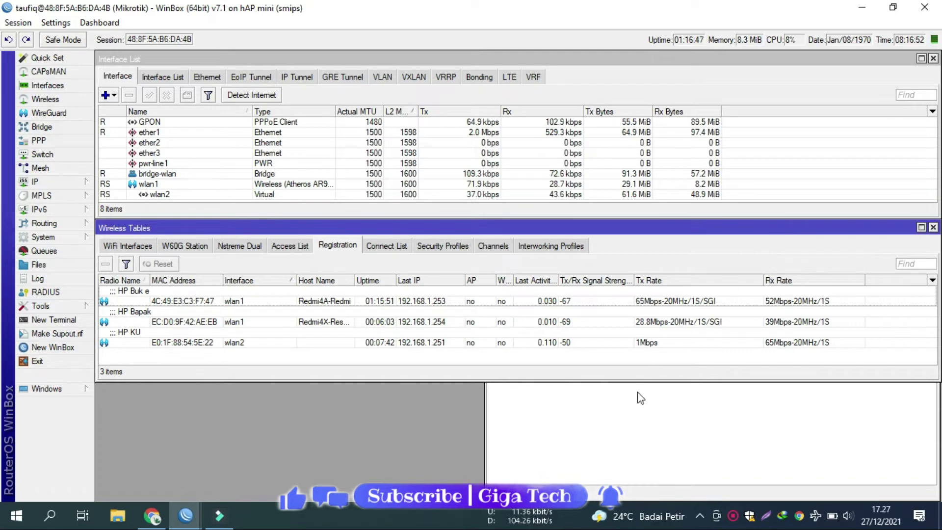
click(622, 437)
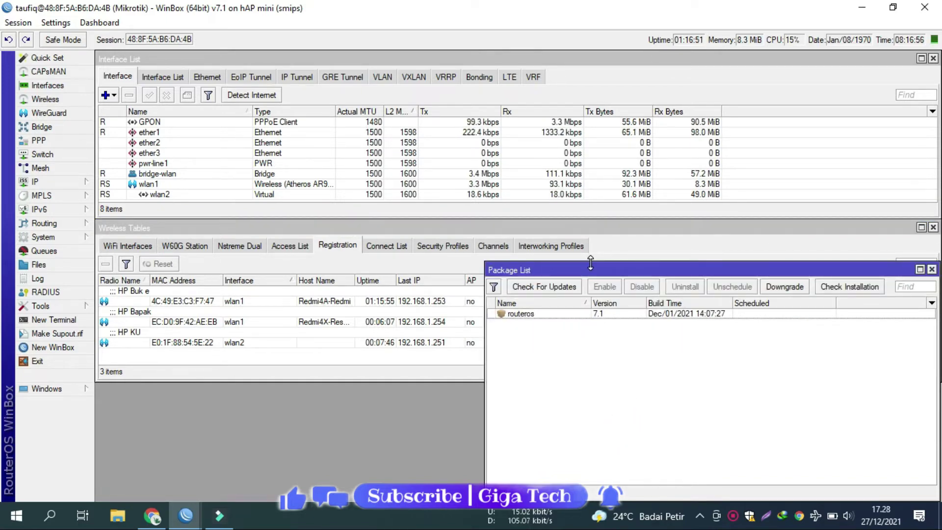
drag(593, 268, 593, 387)
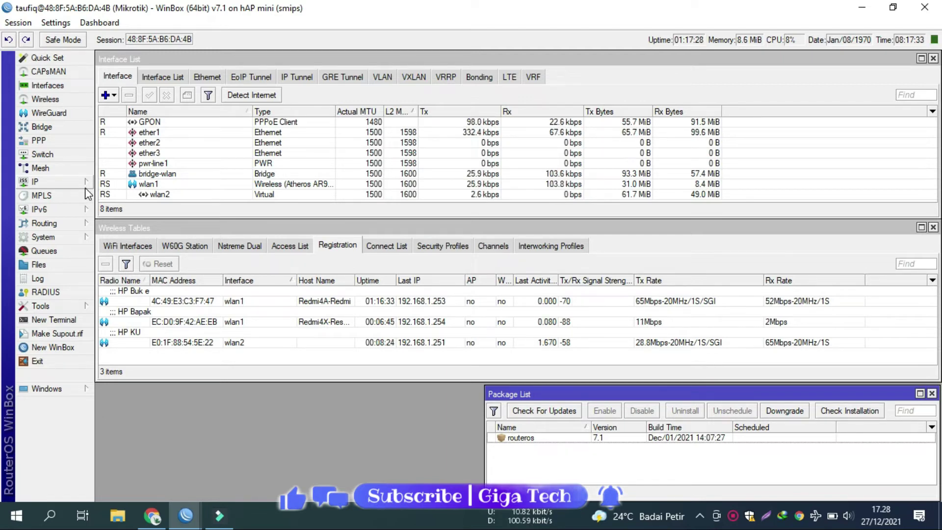
Reopen the update check and look through the available release channels, keeping stable selected.
click(530, 412)
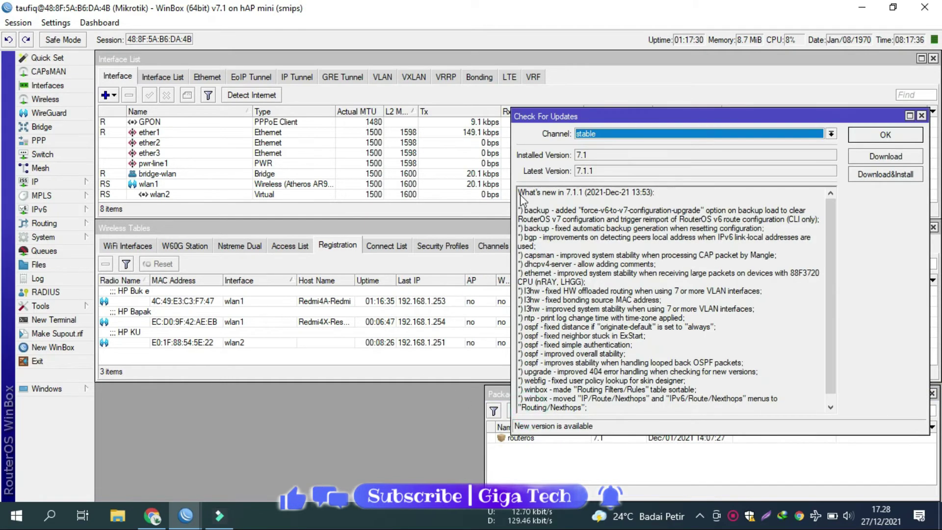
click(614, 131)
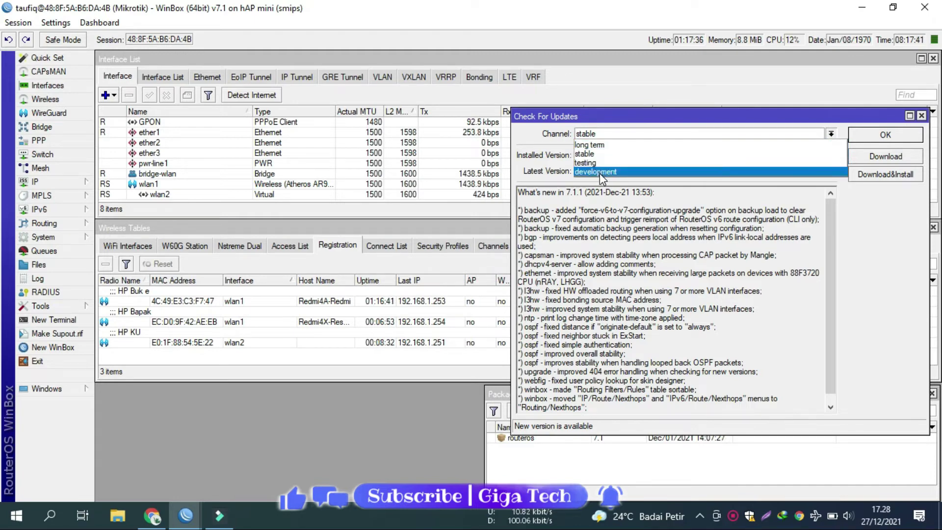
click(542, 147)
click(596, 134)
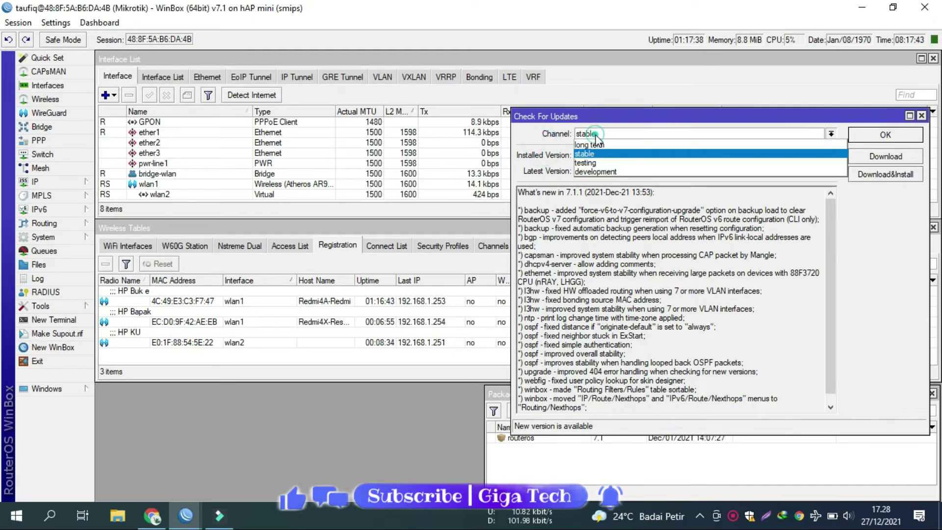
click(592, 154)
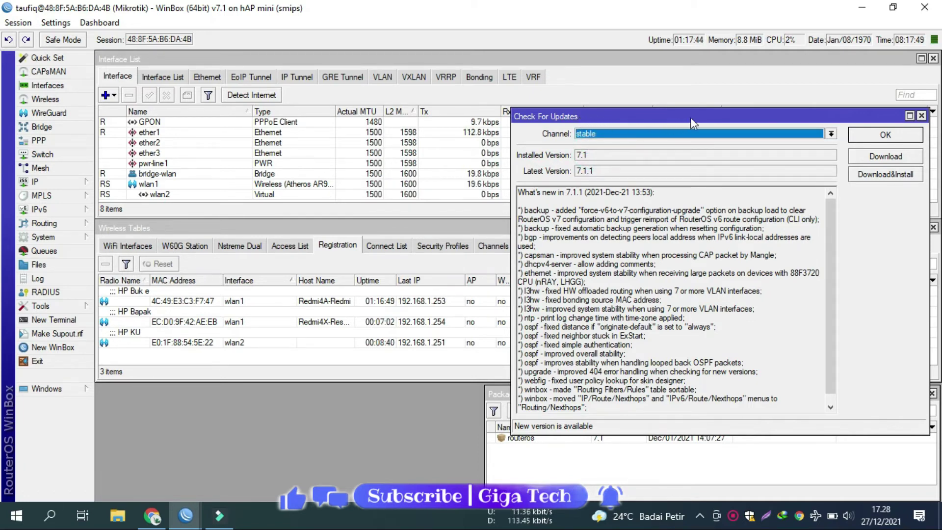
Switch the update channel to testing, check for its latest version, and reposition the Check For Updates window.
drag(691, 117, 695, 74)
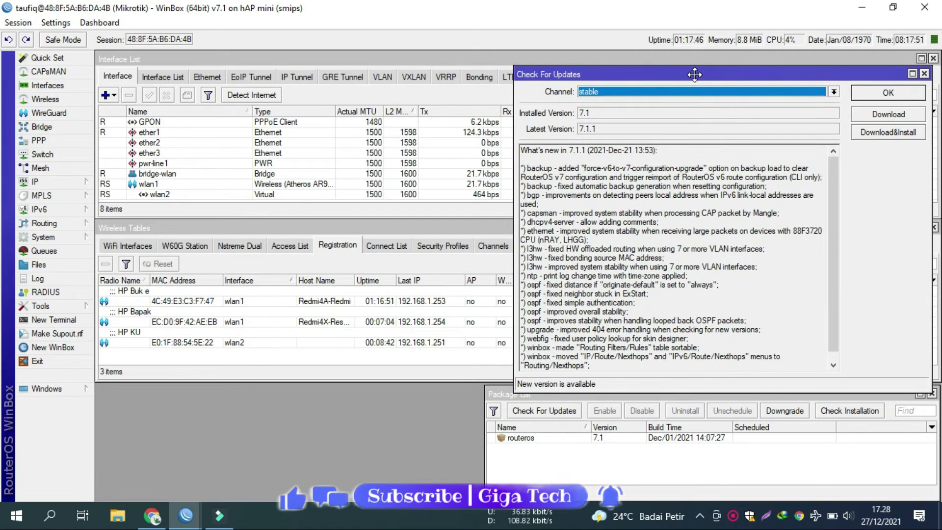
click(684, 93)
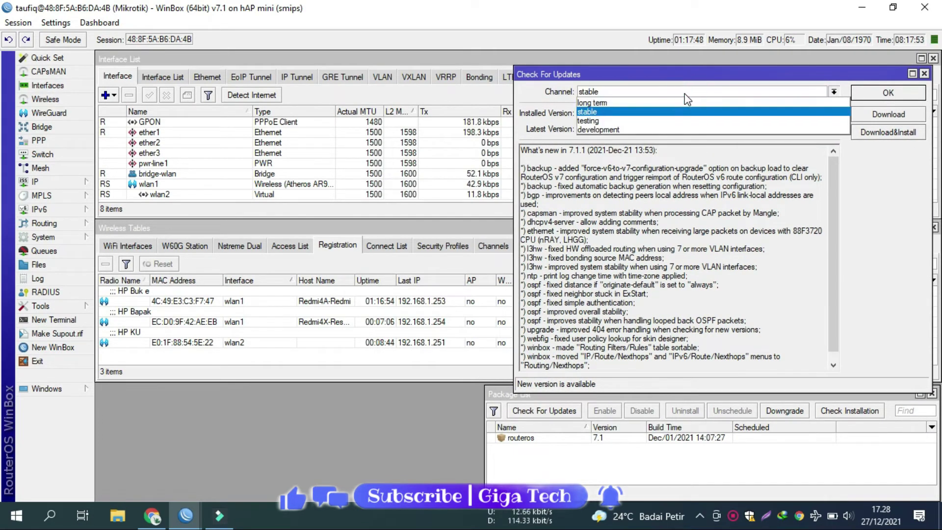
click(644, 120)
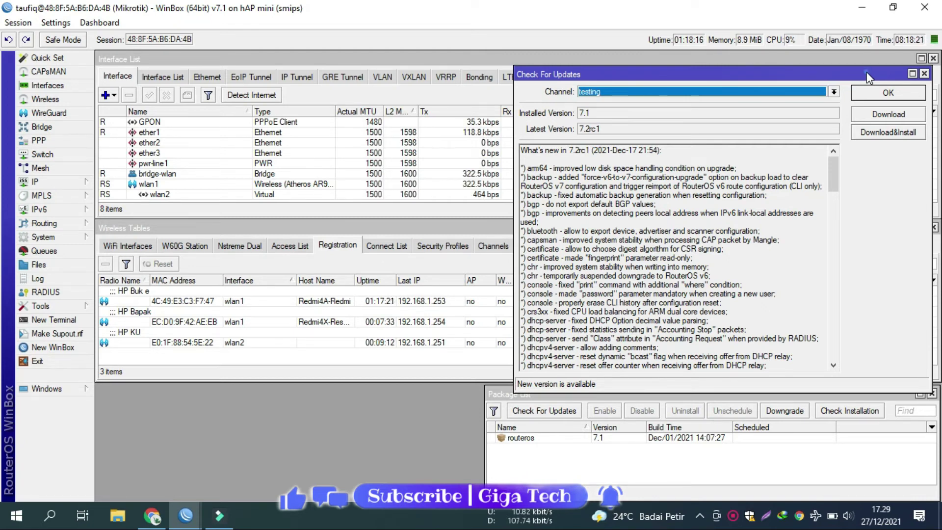
drag(867, 71, 842, 165)
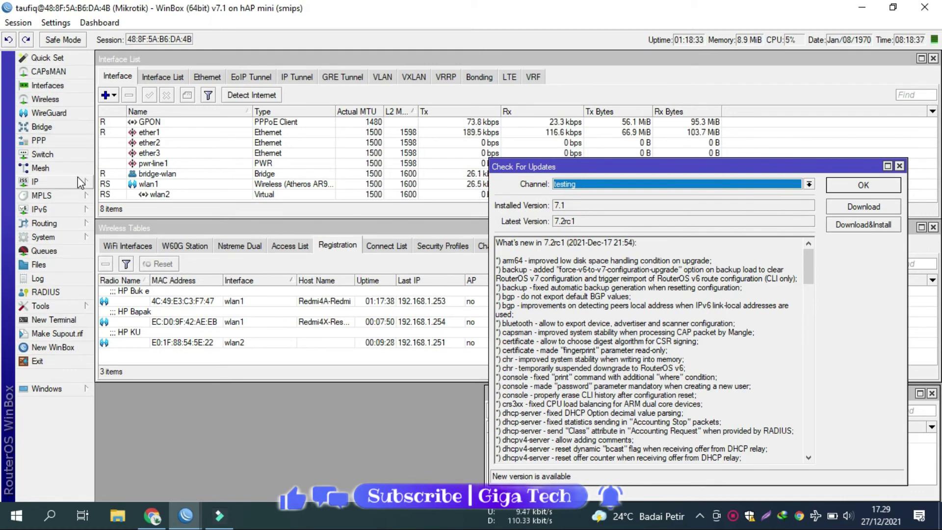
Run a ping to 8.8.8.8 from the router and reposition the Ping window beside the update window.
click(43, 237)
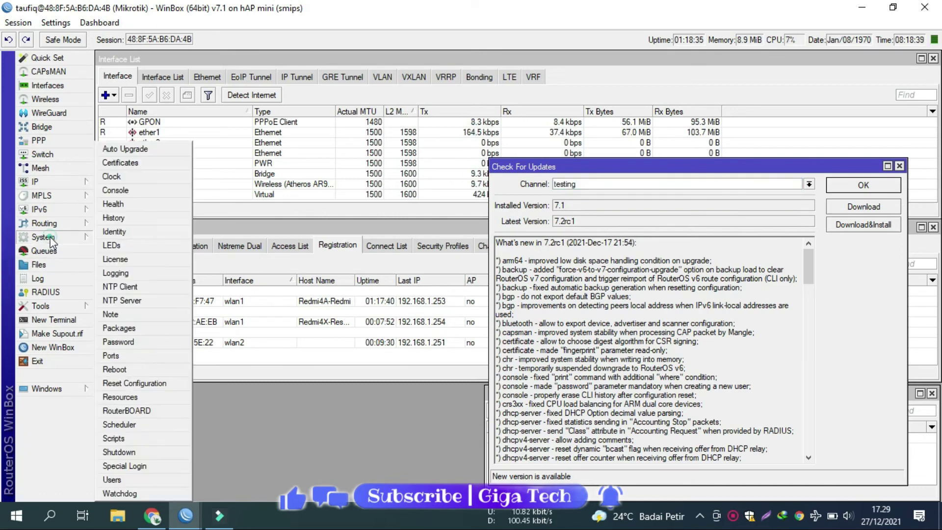
click(70, 303)
click(110, 355)
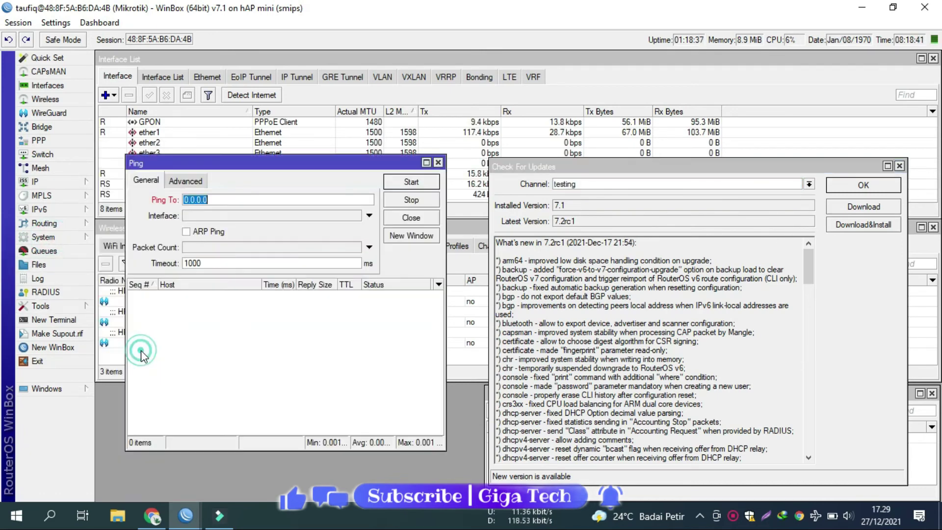
text(8.8.8.8)
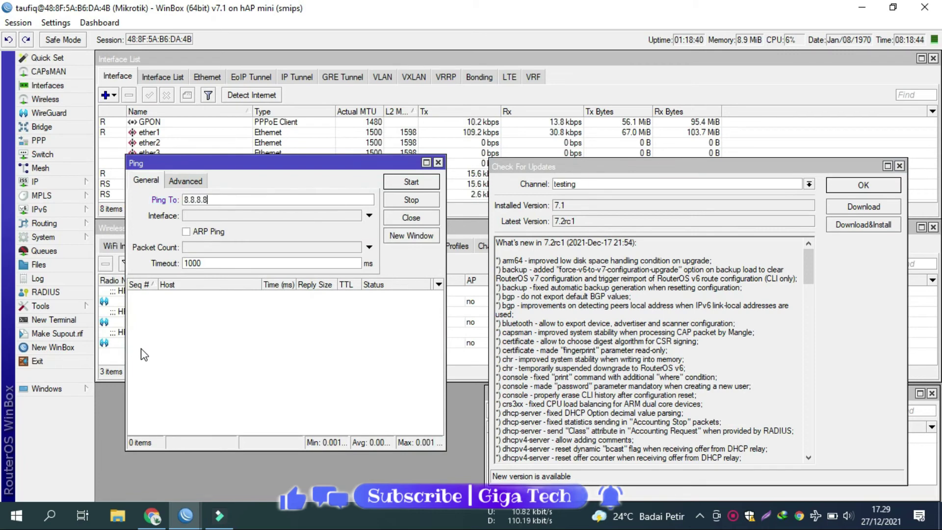
key(Return)
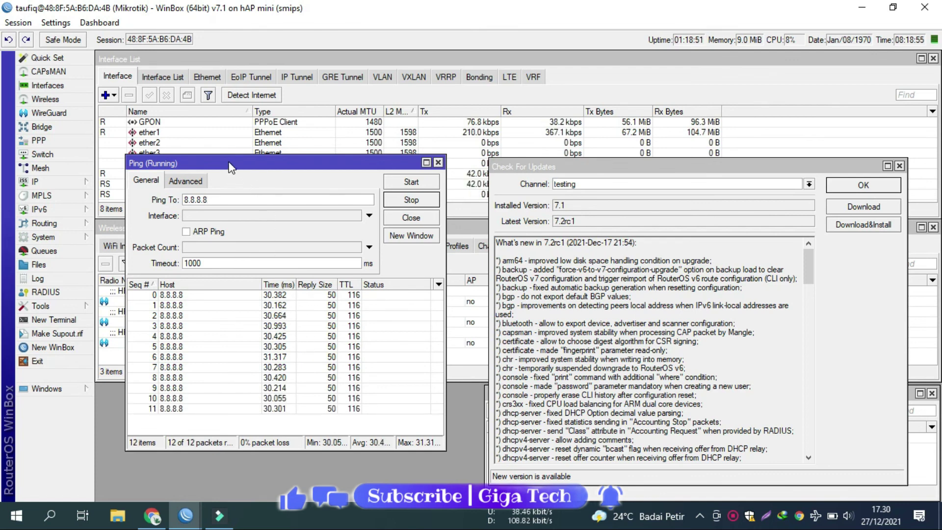
drag(218, 163, 215, 200)
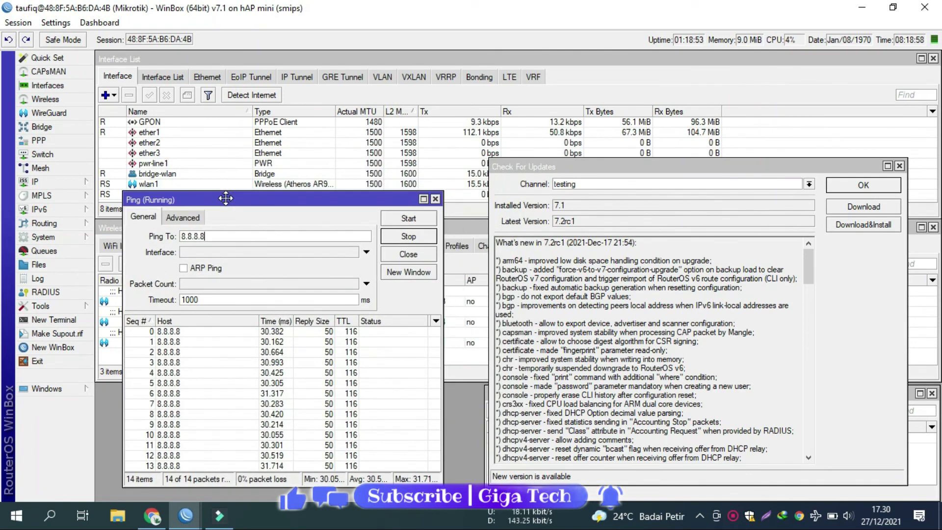